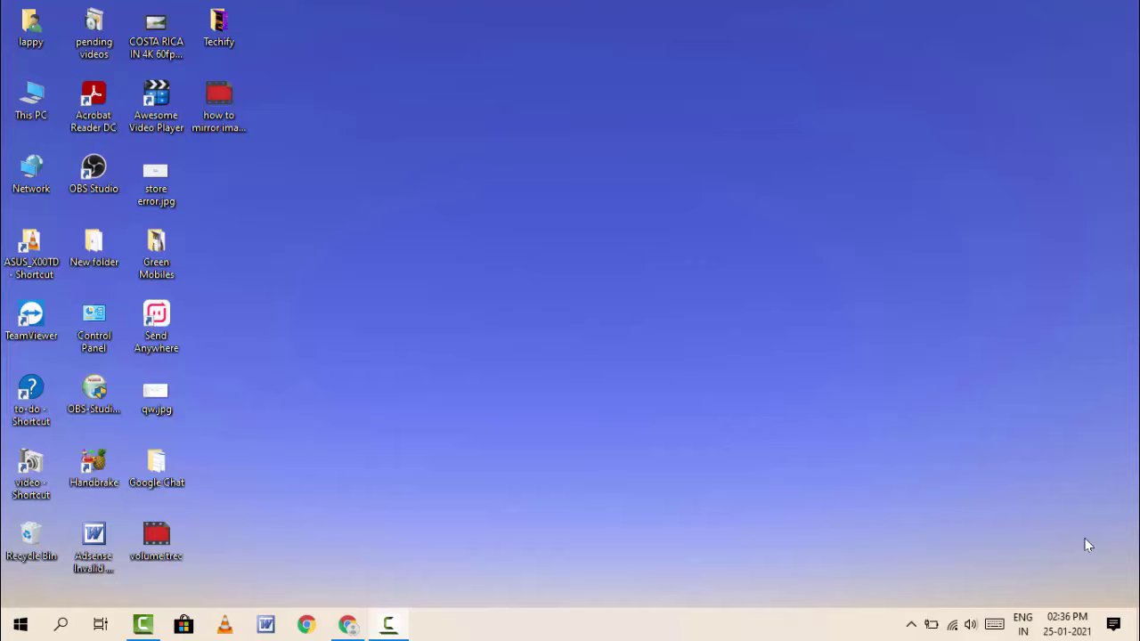
# Open the Windows Personalization settings and go to the Themes page.
pyautogui.press('super+i')
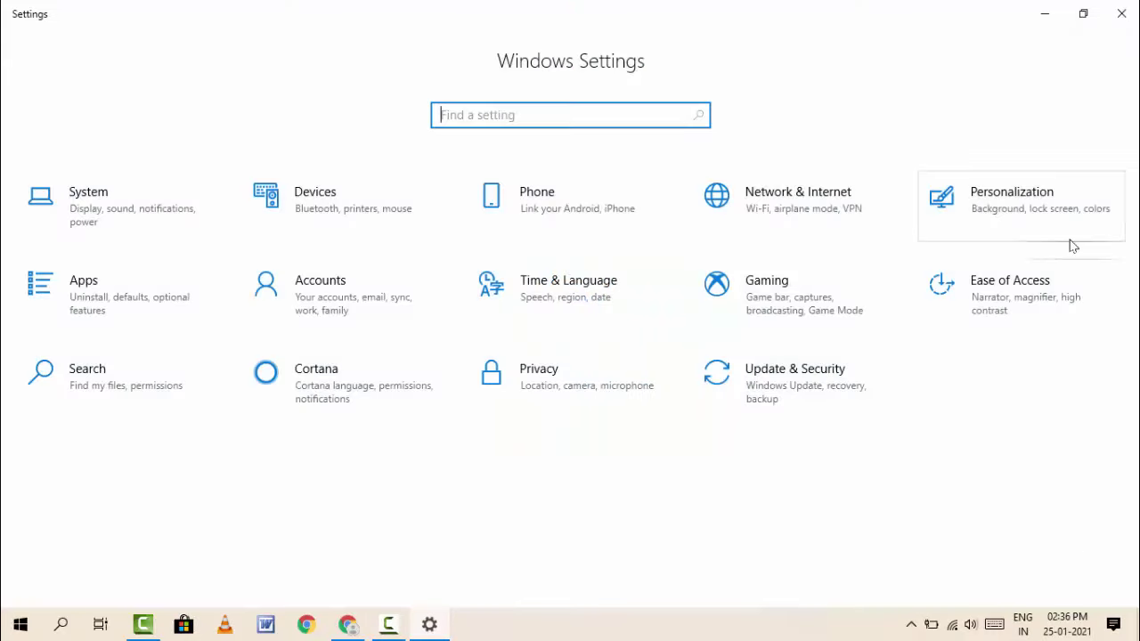
pyautogui.click(1024, 230)
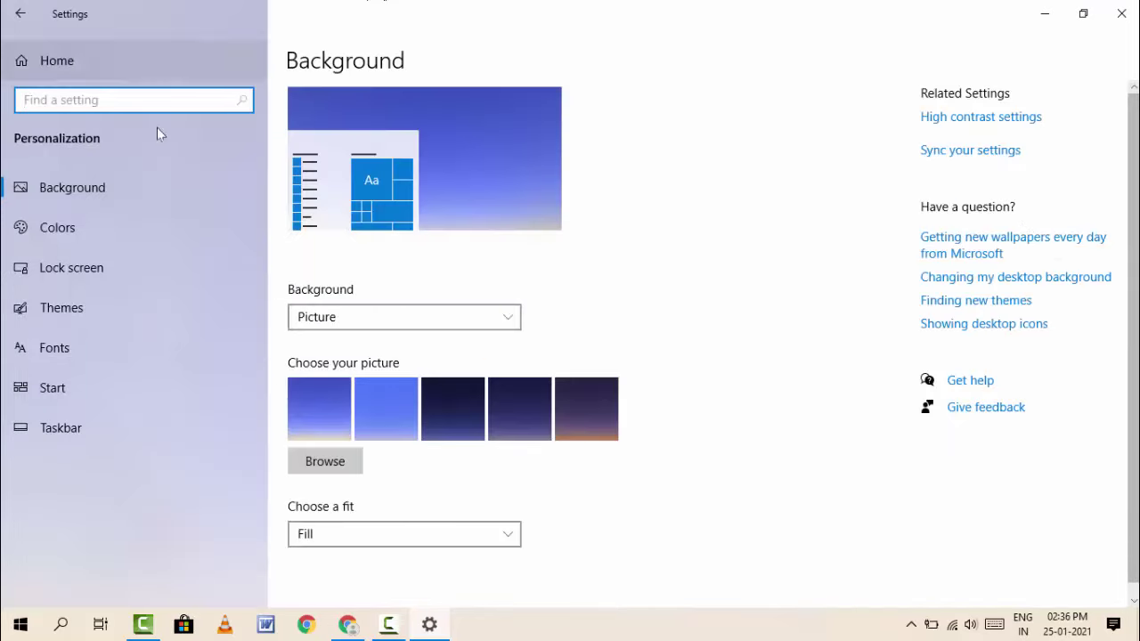
pyautogui.click(97, 324)
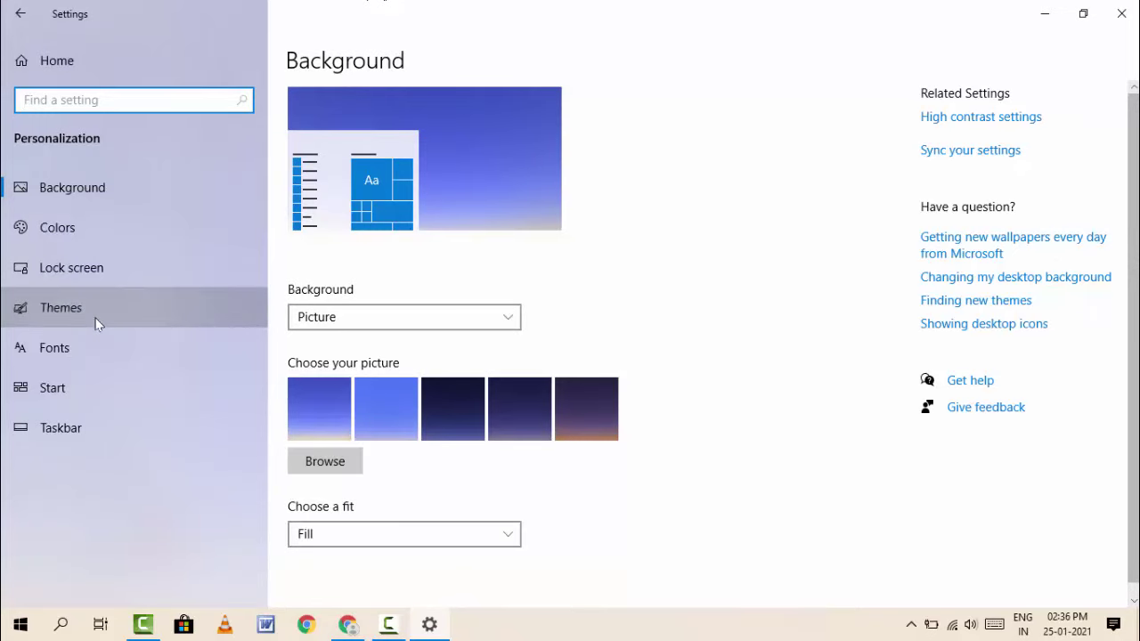
# Review the Colors page, including the color mode, transparency effects and accent color choices.
pyautogui.scroll(-5, 596, 395)
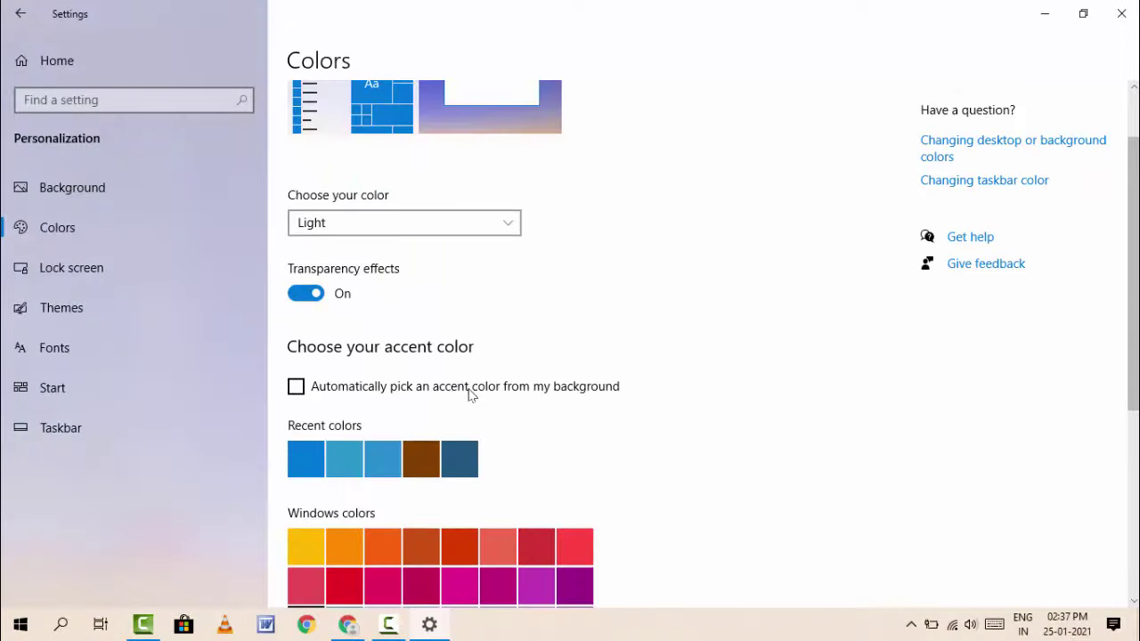
pyautogui.scroll(-5, 470, 394)
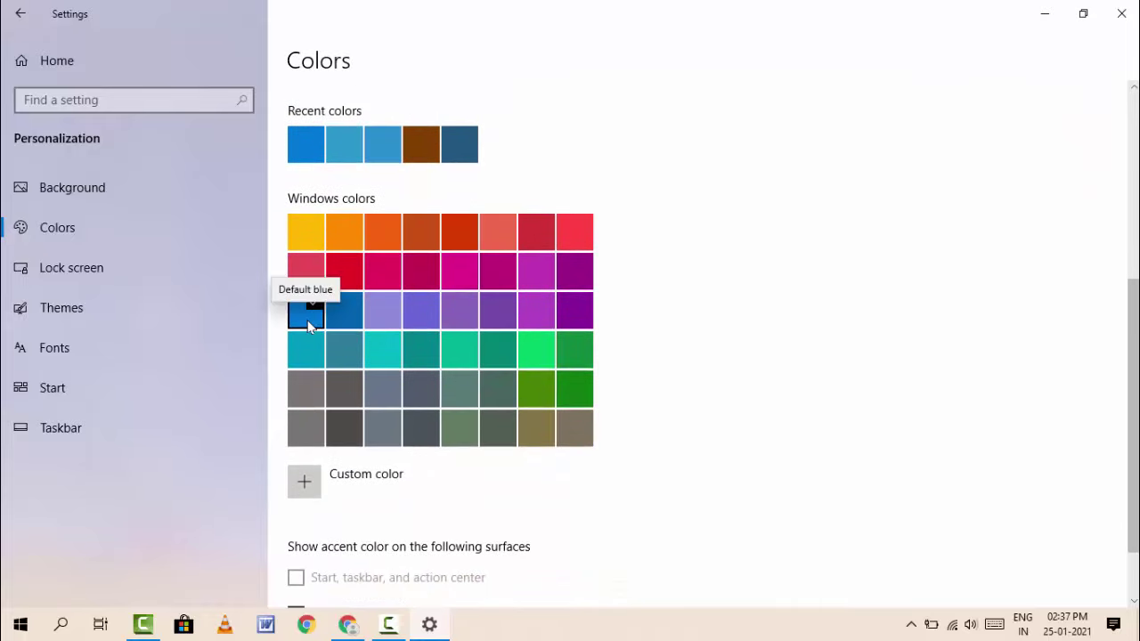
pyautogui.scroll(6, 309, 327)
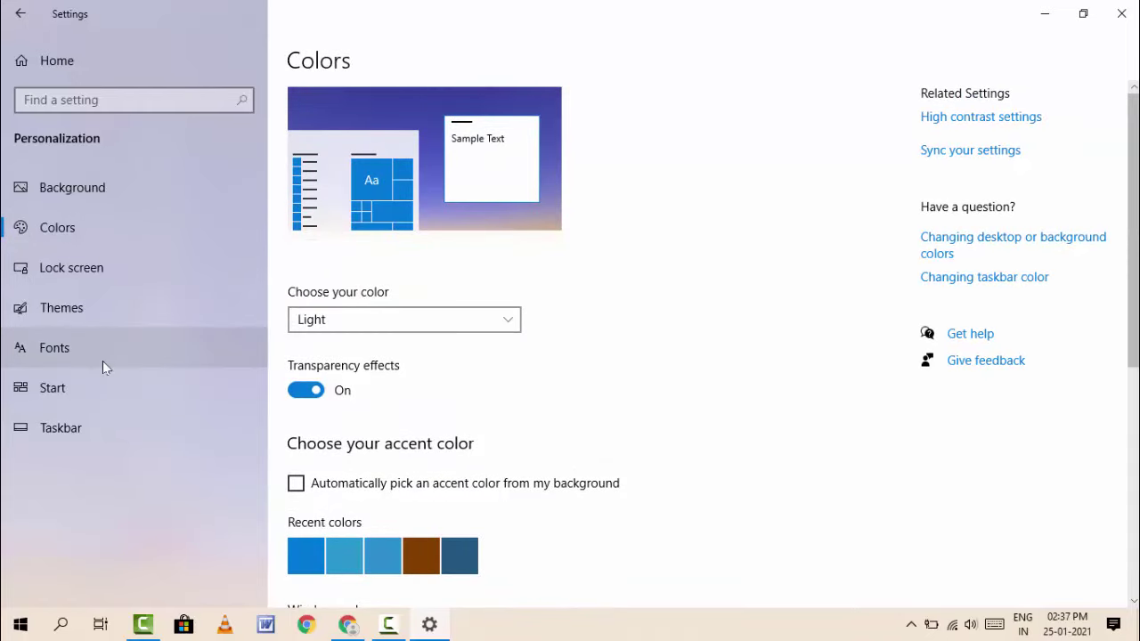
# Open the System display settings and set the size of text, apps and other items to 100% (Recommended).
pyautogui.click(19, 14)
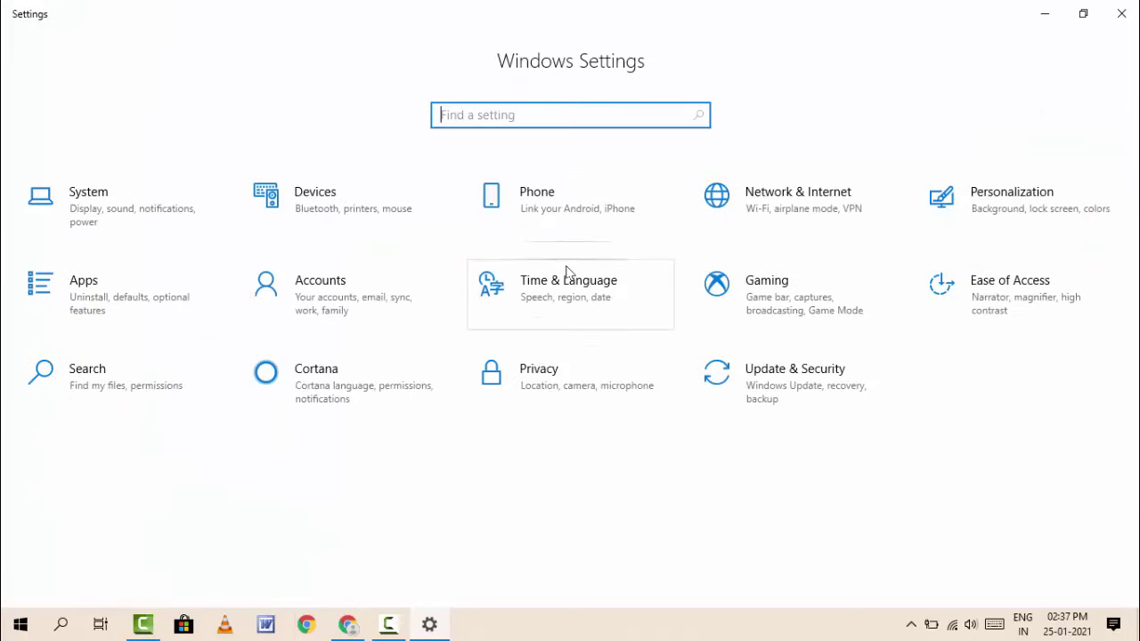
pyautogui.click(167, 217)
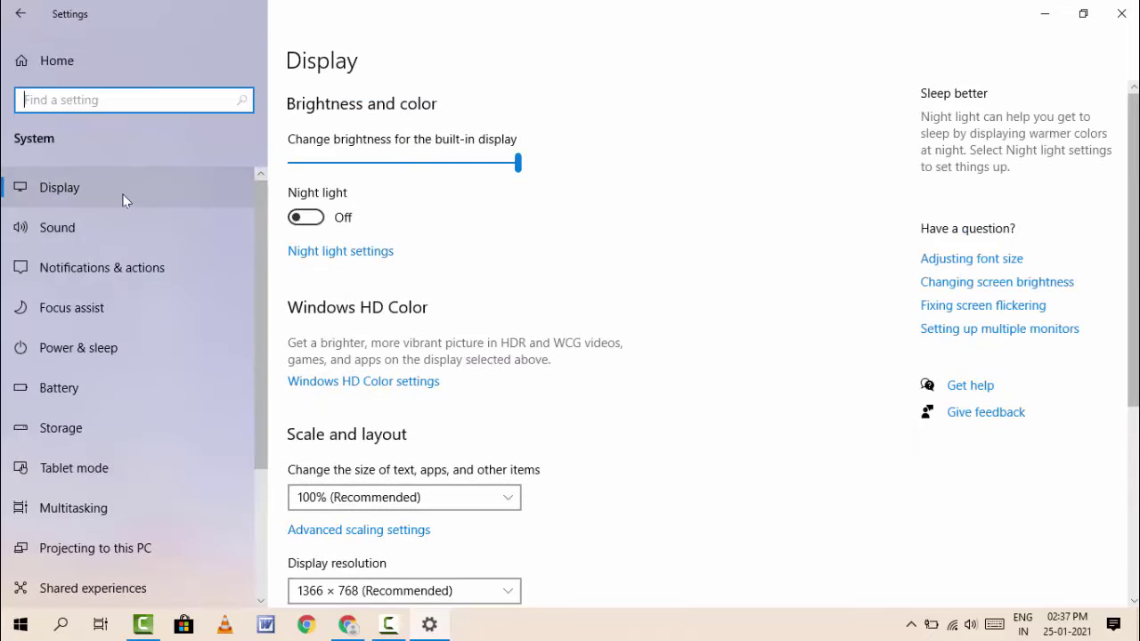
pyautogui.scroll(-2, 570, 408)
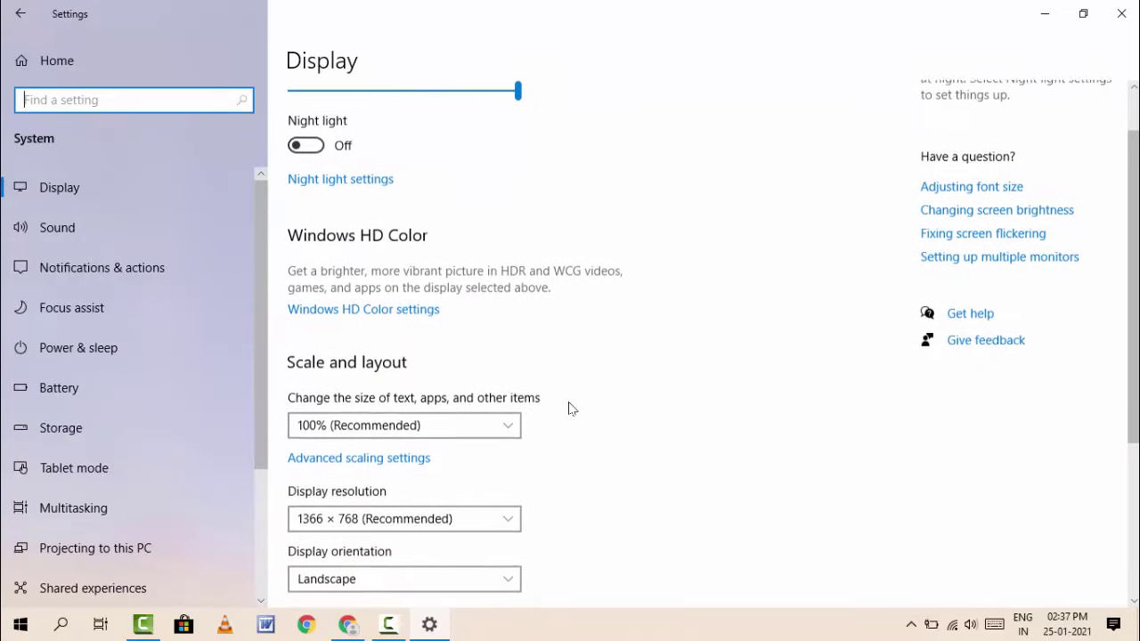
pyautogui.scroll(-2, 570, 408)
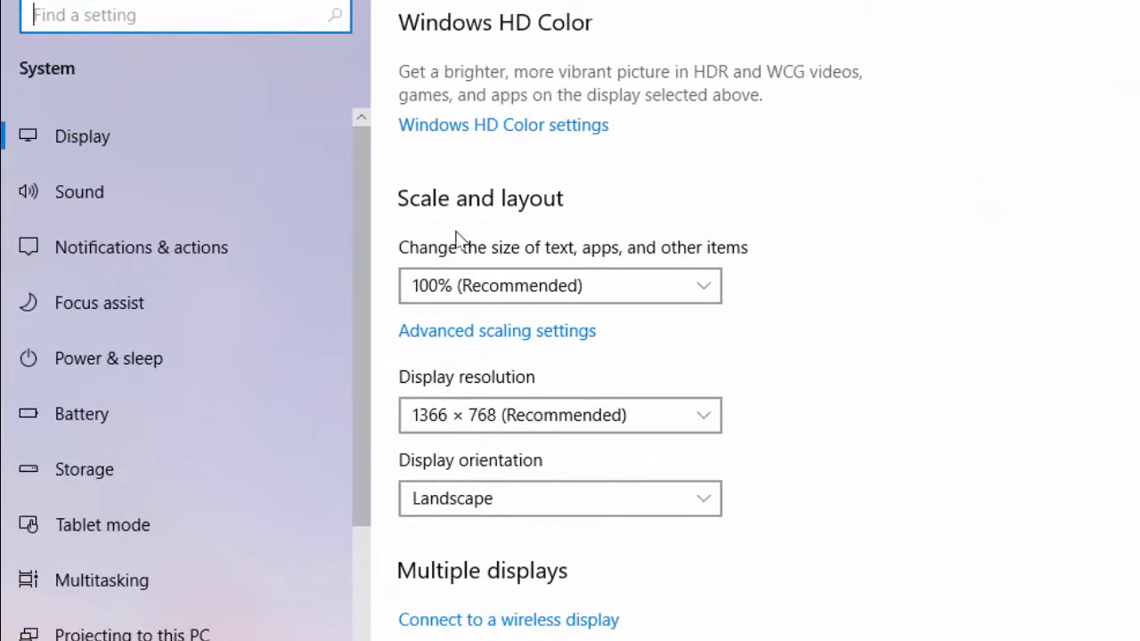
pyautogui.scroll(-1, 684, 401)
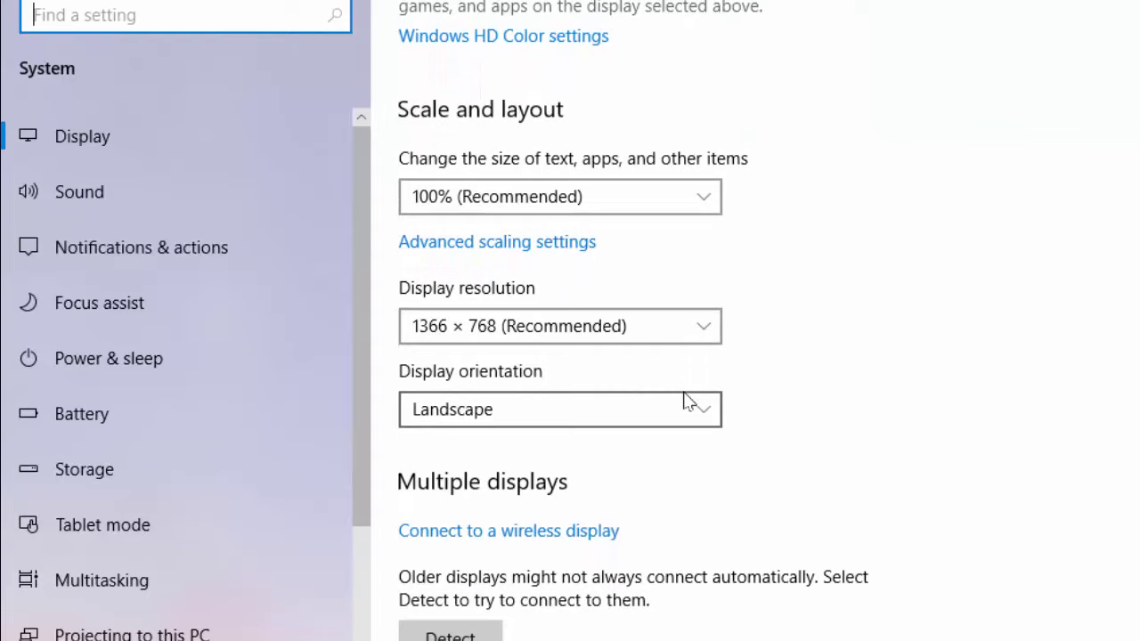
pyautogui.click(570, 197)
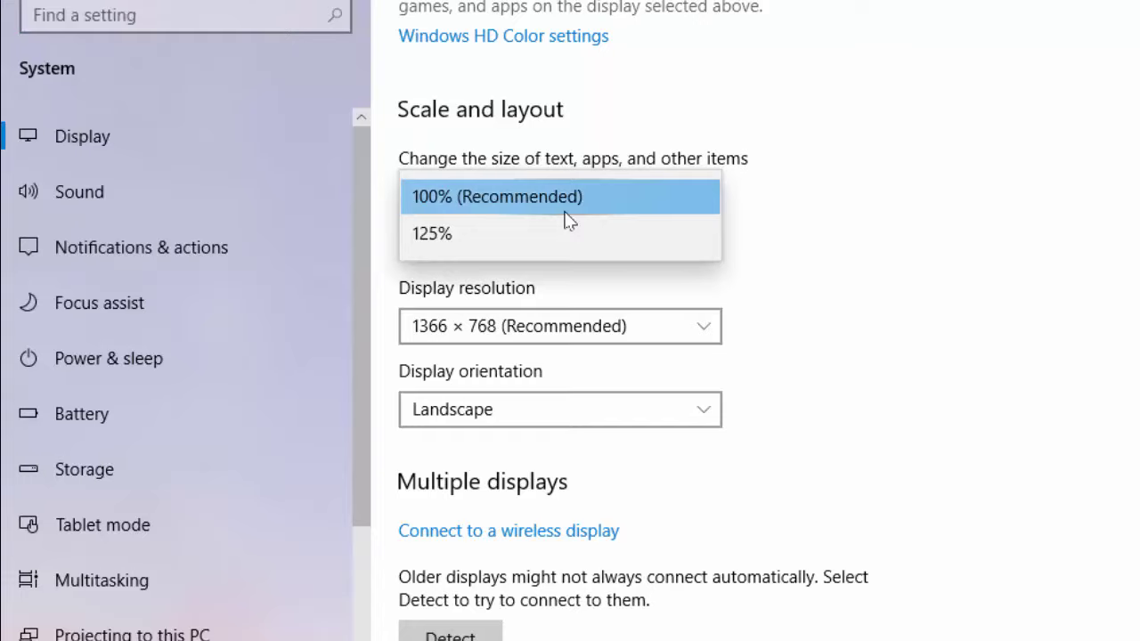
pyautogui.click(564, 210)
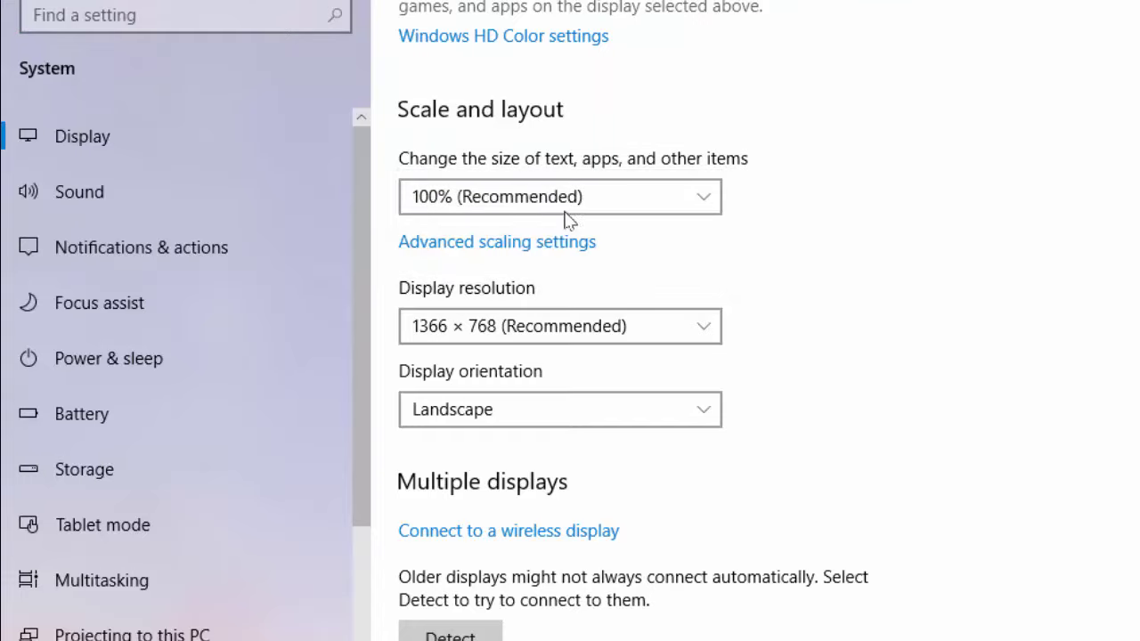
# Set the display resolution to 1366 × 768 (Recommended) and the display orientation to Landscape.
pyautogui.click(546, 331)
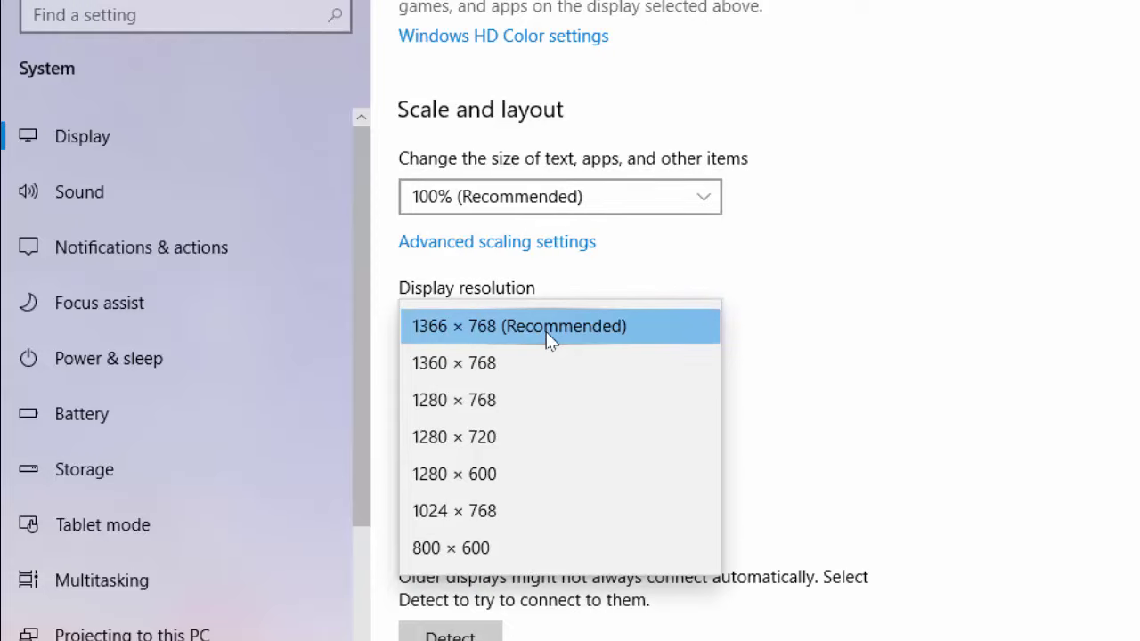
pyautogui.click(547, 334)
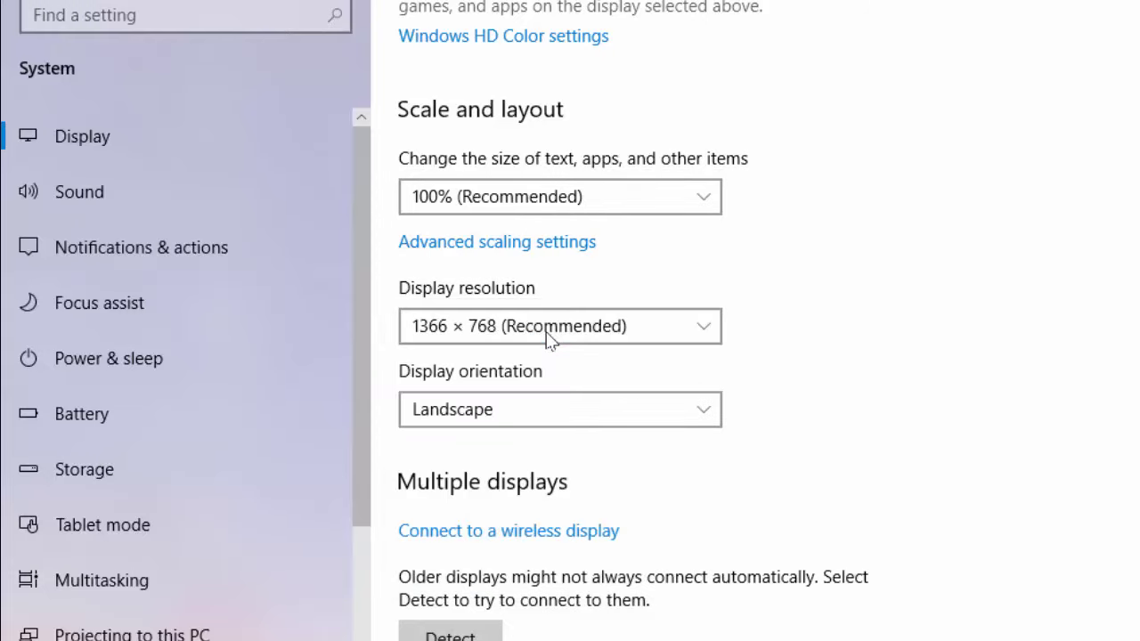
pyautogui.click(530, 414)
pyautogui.click(492, 411)
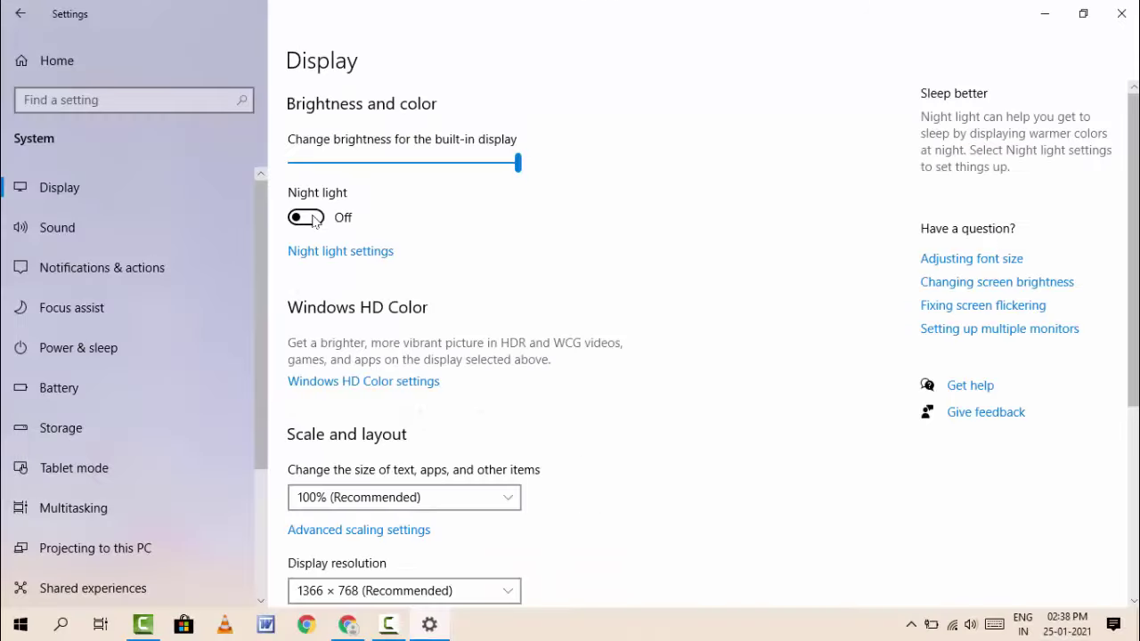
# Turn Night light on and switch it back off.
pyautogui.click(314, 220)
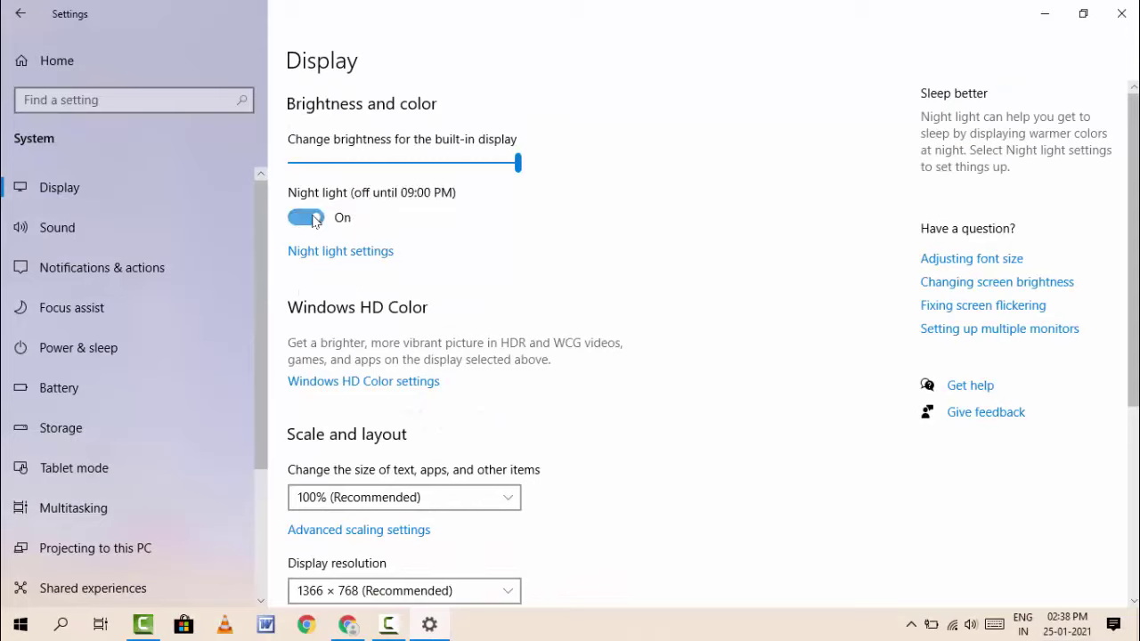
pyautogui.click(313, 220)
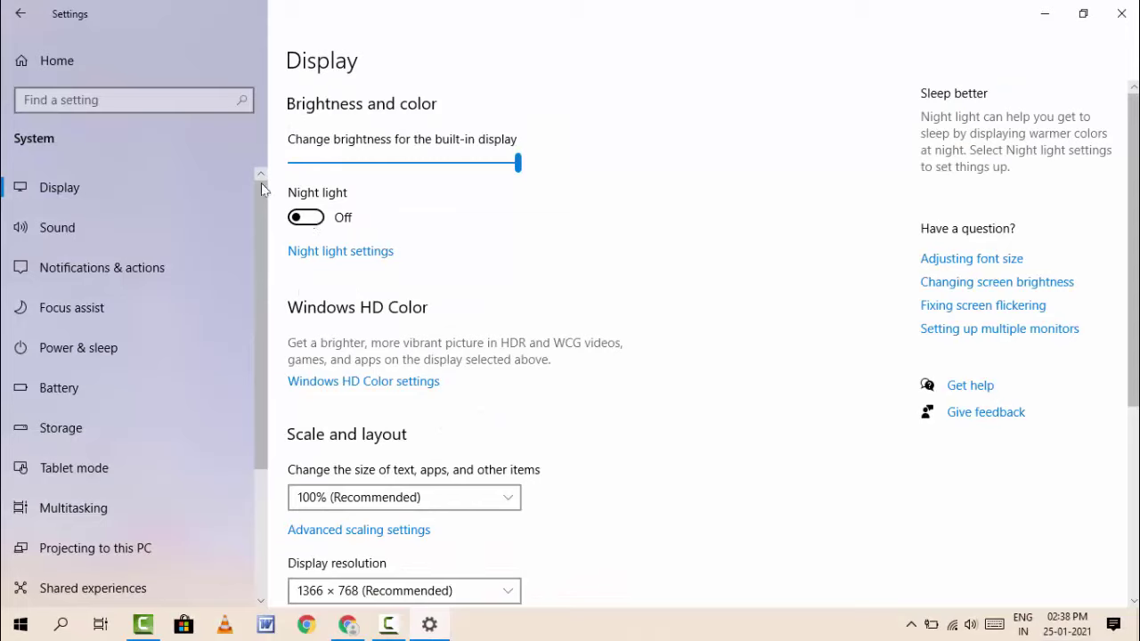
# Open the Ease of Access display settings and set the size of apps and text on the main display to 100% (Recommended).
pyautogui.click(22, 70)
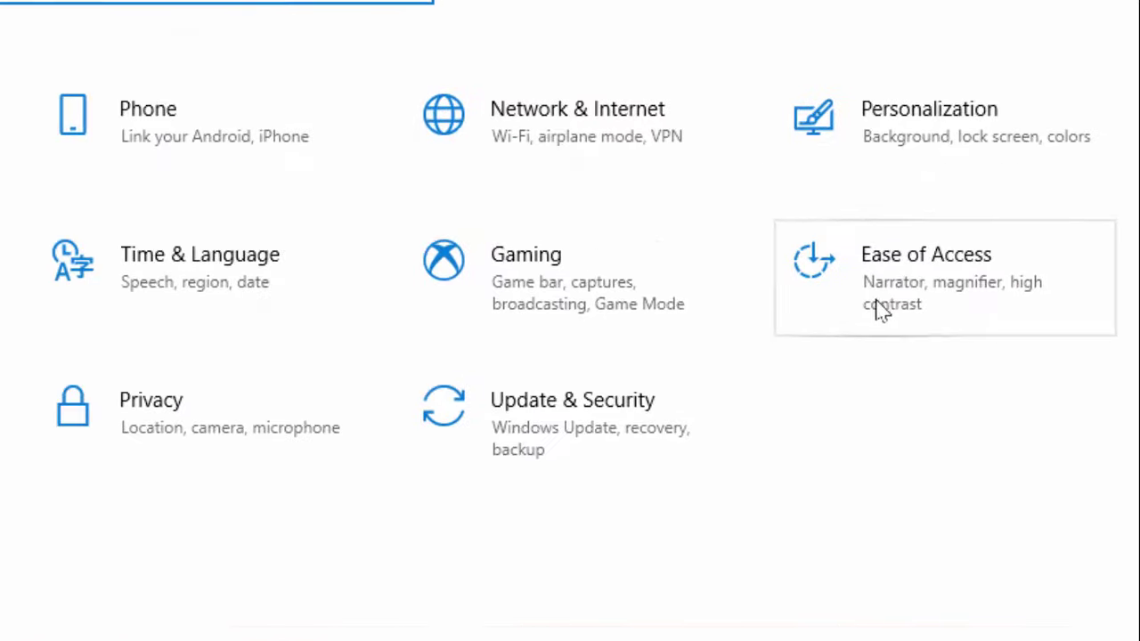
pyautogui.click(880, 309)
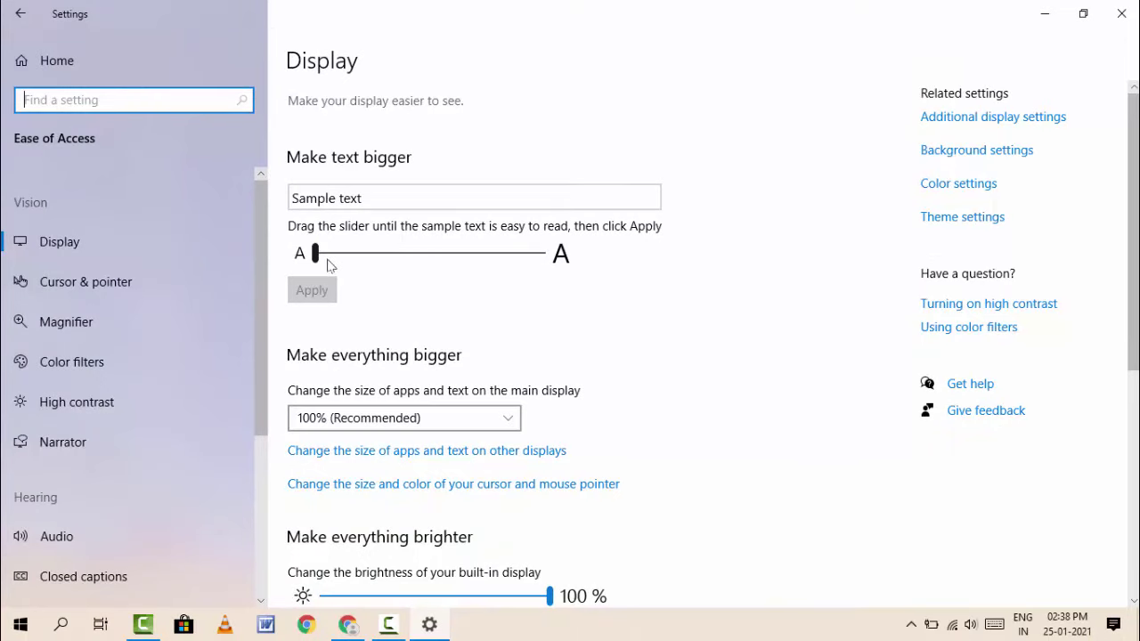
pyautogui.scroll(-2, 471, 284)
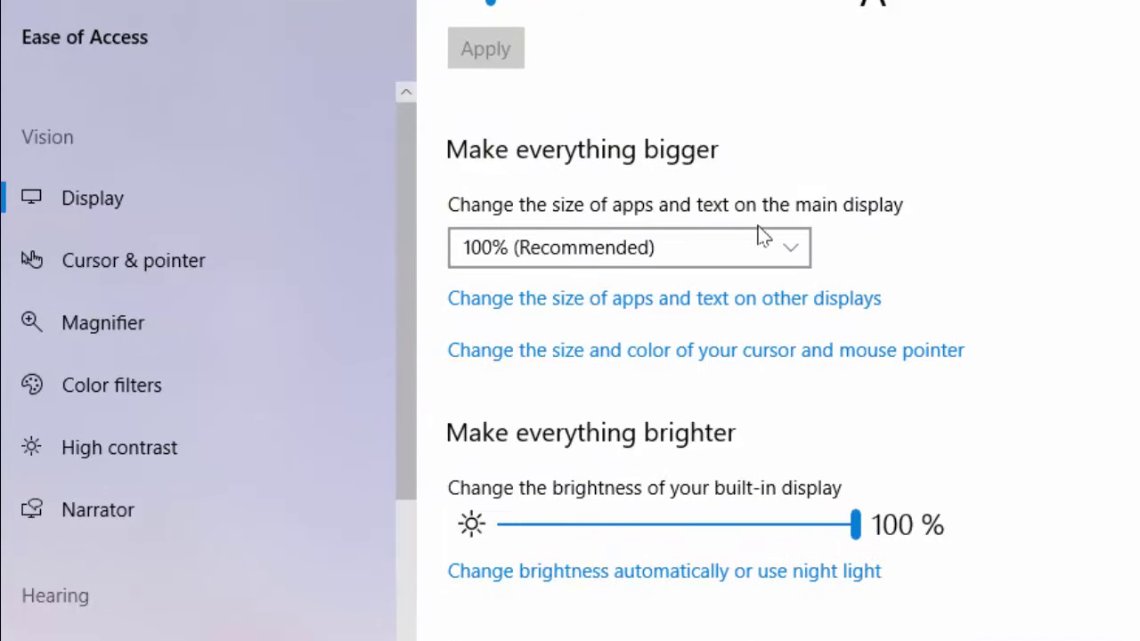
pyautogui.click(767, 258)
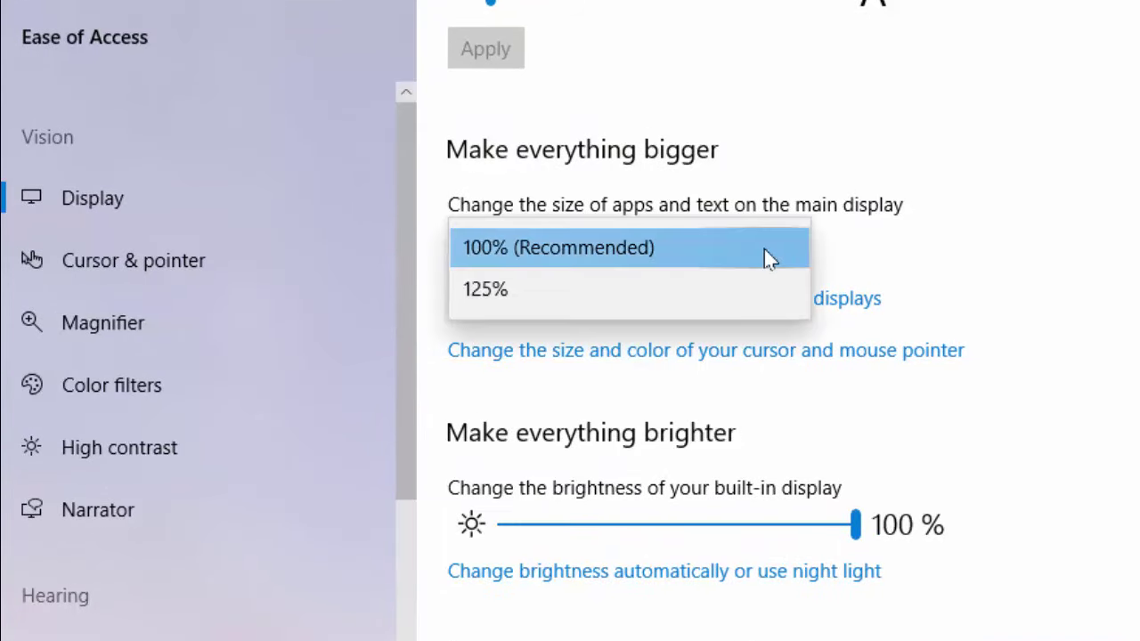
pyautogui.click(767, 257)
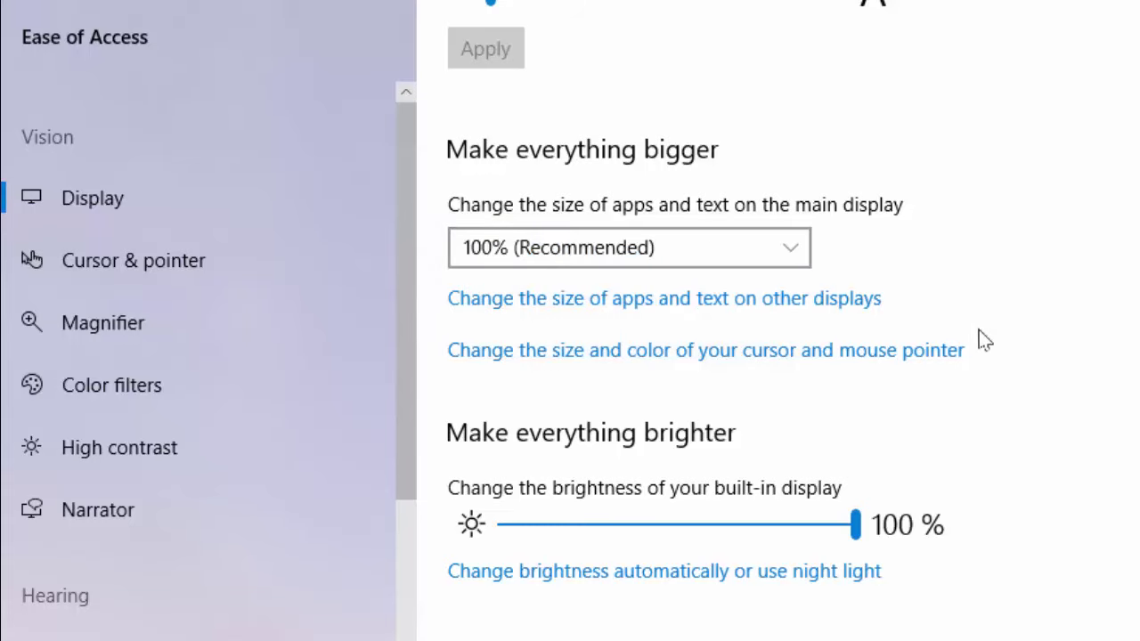
# Check the remaining Ease of Access display options and open the High contrast page.
pyautogui.scroll(-2, 1012, 350)
pyautogui.scroll(-3, 1012, 350)
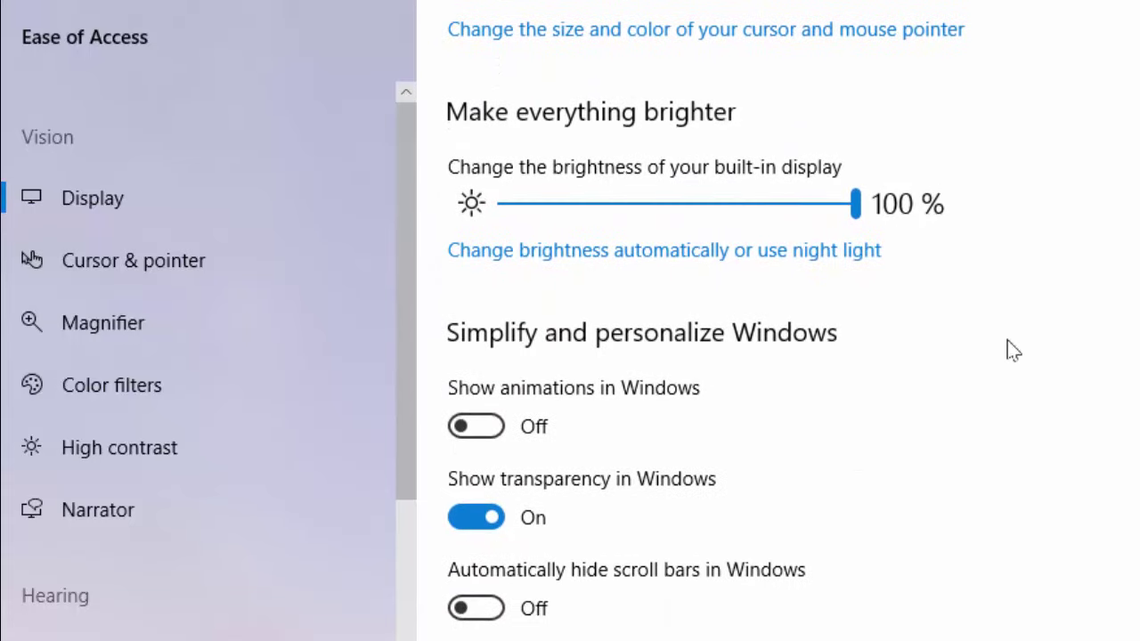
pyautogui.click(163, 472)
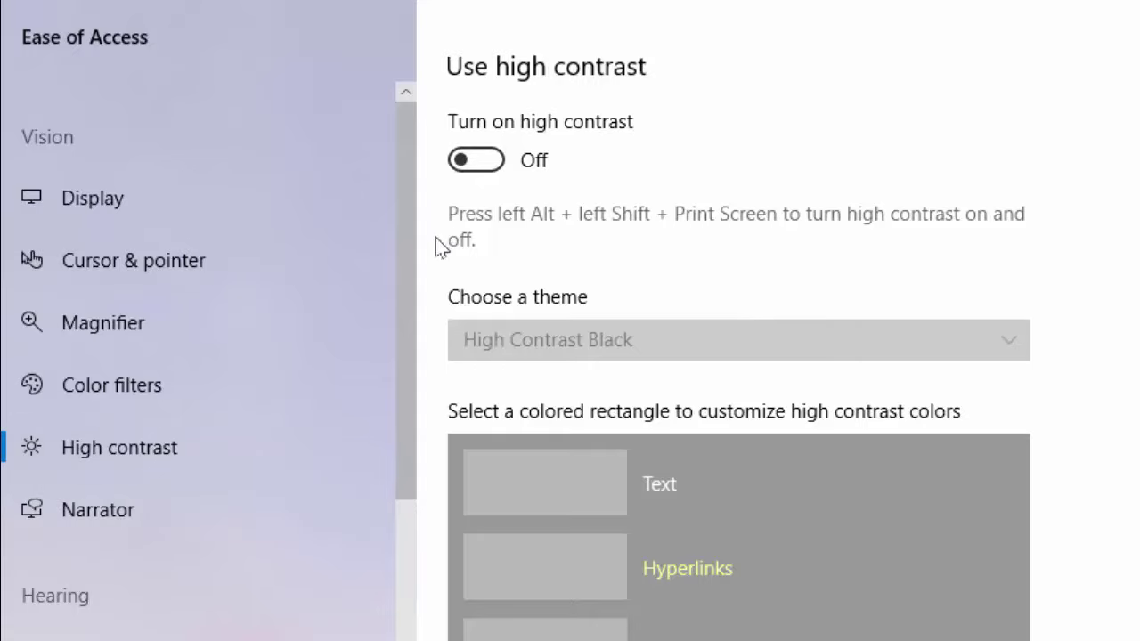
# Open the Magnifier settings and set the zoom increments to 100% (default).
pyautogui.click(183, 322)
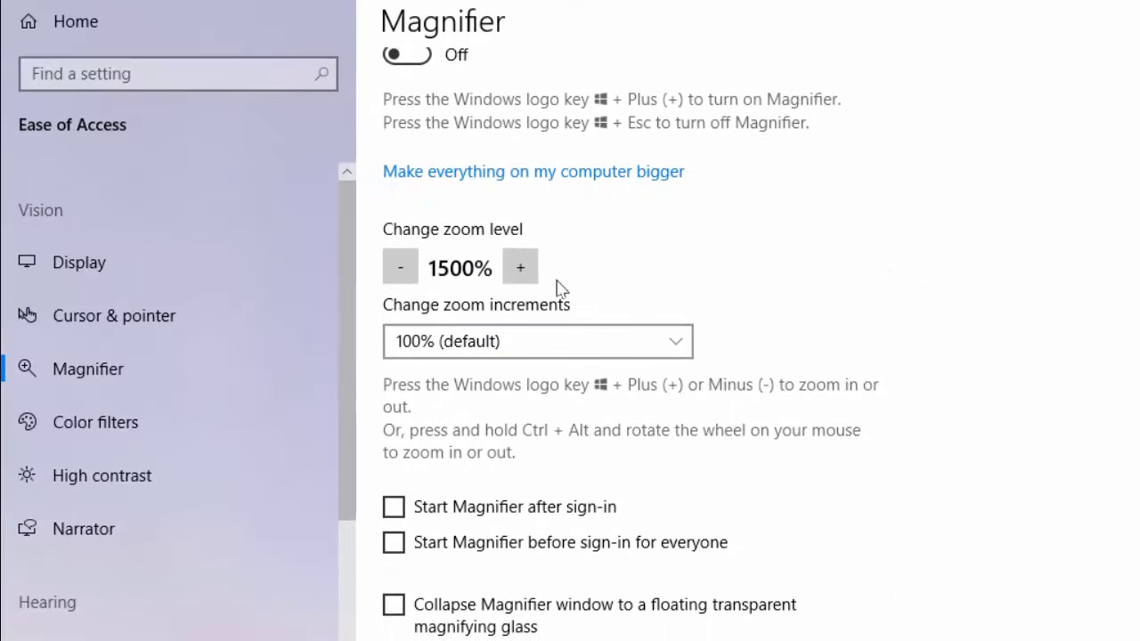
pyautogui.click(512, 353)
pyautogui.click(517, 347)
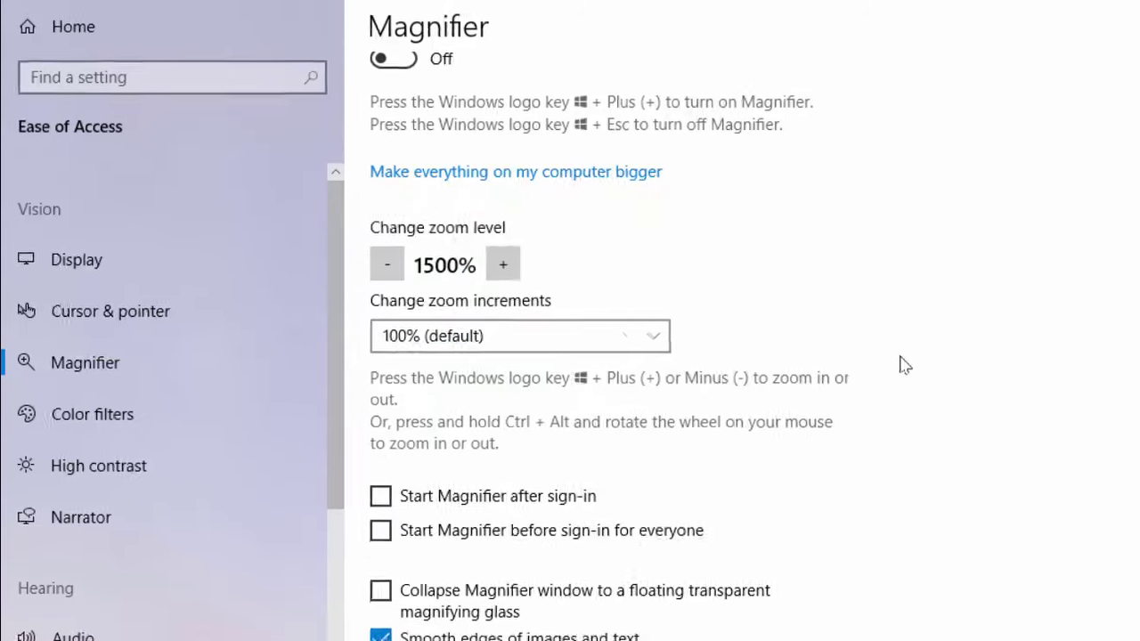
pyautogui.scroll(-3, 786, 339)
# Leave Settings, check the Tablet mode tile in the action center and close the action center.
pyautogui.hotkey('alt', 'F4')
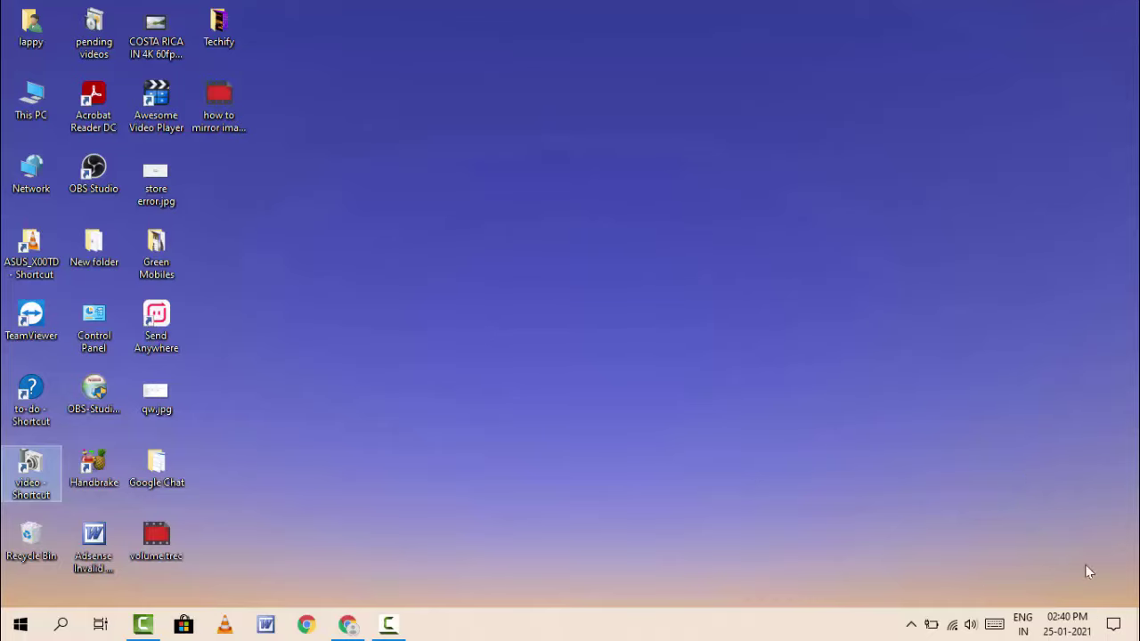
pyautogui.click(1113, 625)
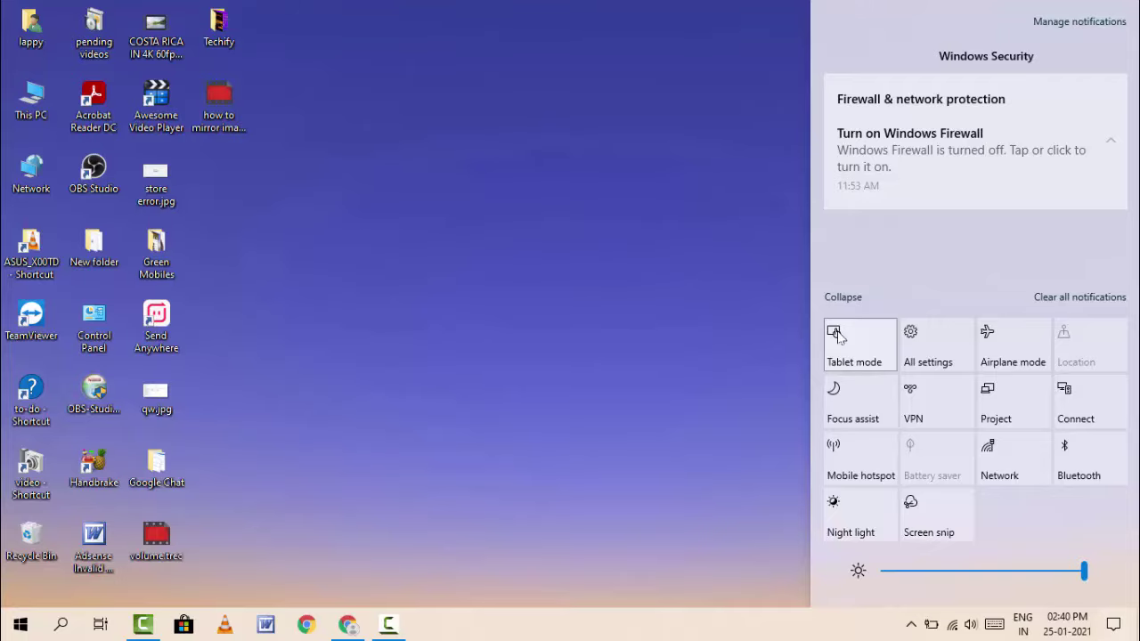
pyautogui.click(686, 332)
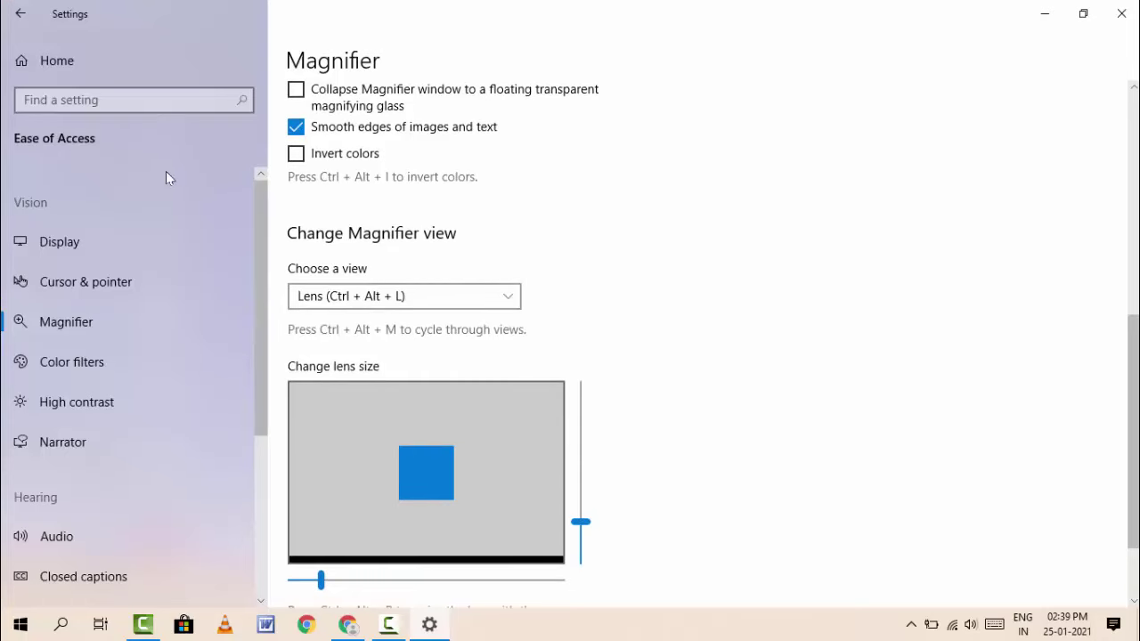
# Return to the Windows Settings home page and close Settings.
pyautogui.click(51, 65)
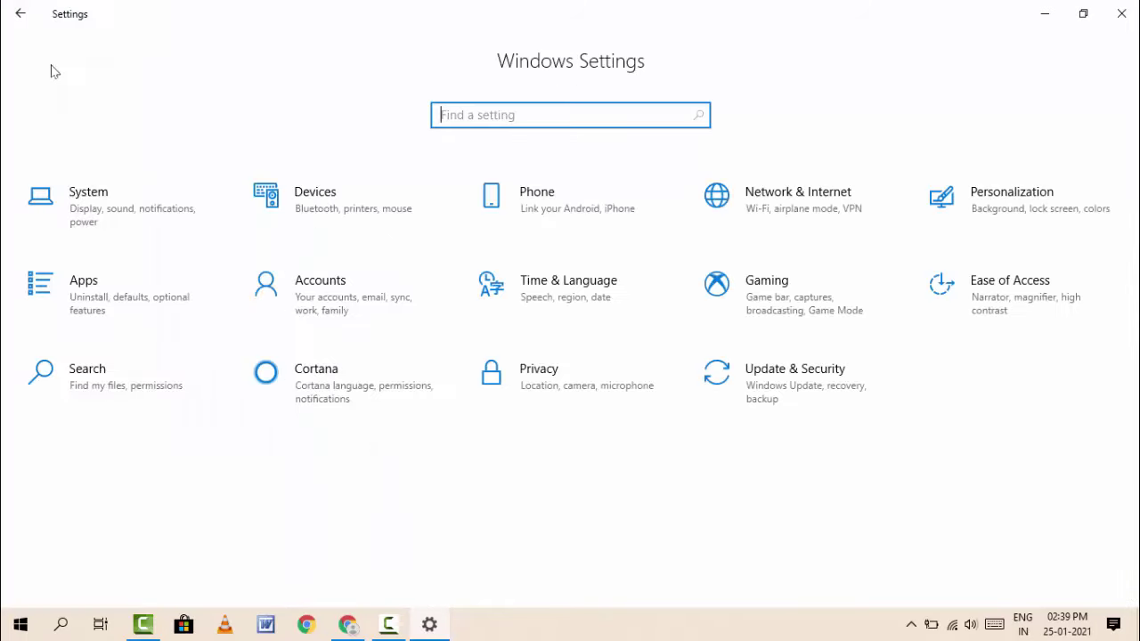
pyautogui.click(1121, 14)
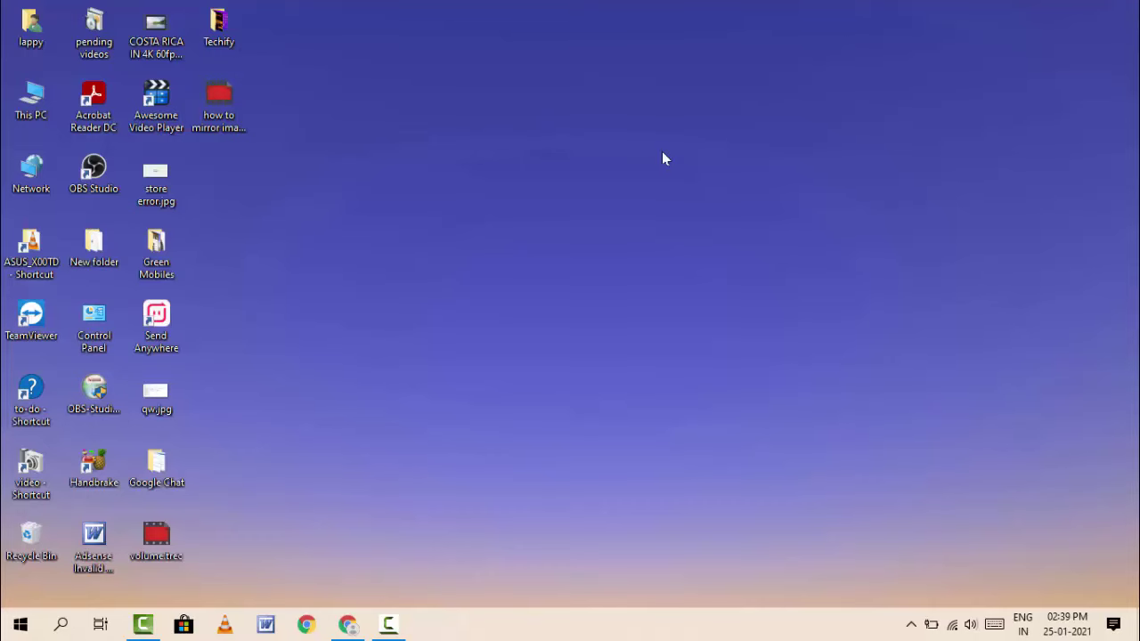